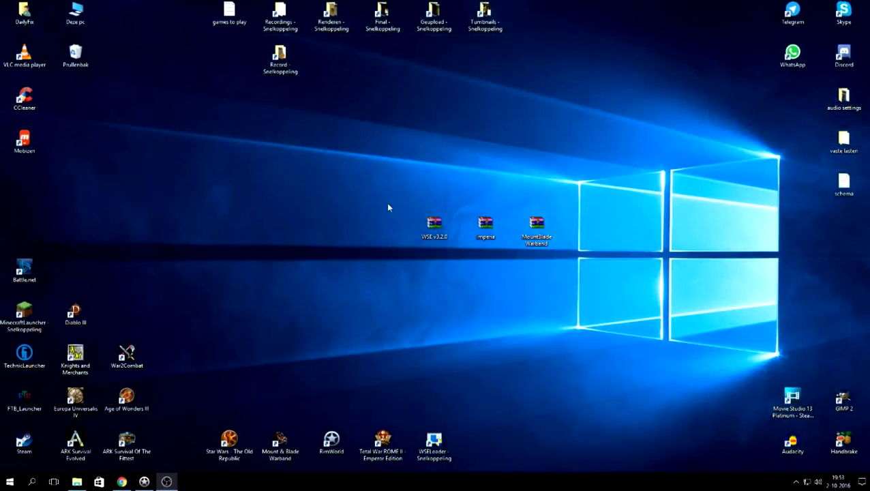
Shift the three mod archives on the desktop and place the Imperia archive before WSE v3.2.0.
drag(403, 213, 508, 247)
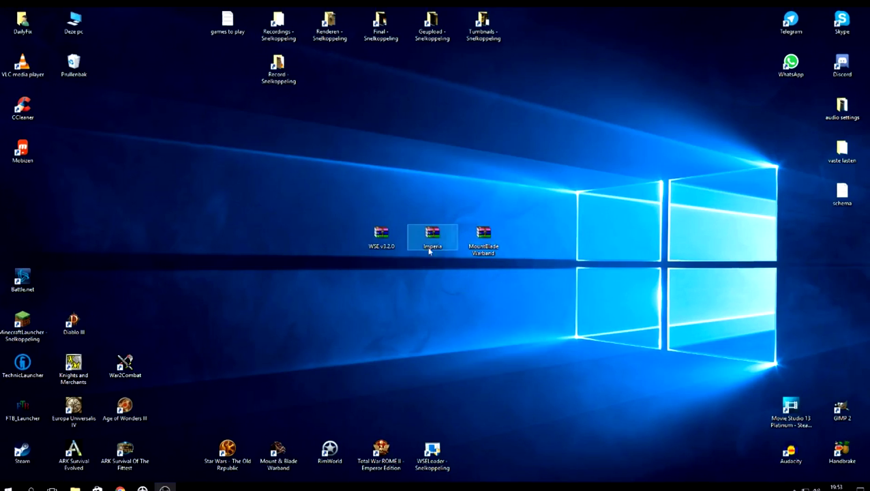
drag(432, 238, 268, 229)
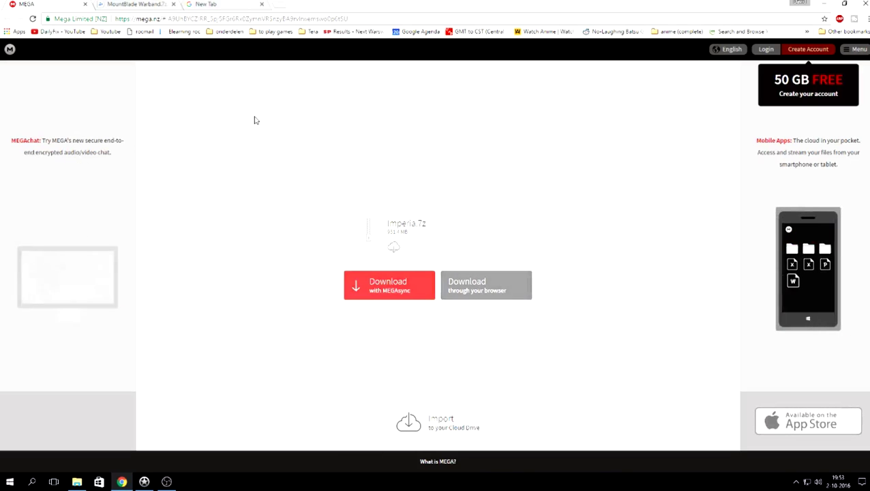
Leave the MEGA page for Imperia.7z, download MountBlade Warband.7z from Yandex Disk and close its page.
click(86, 4)
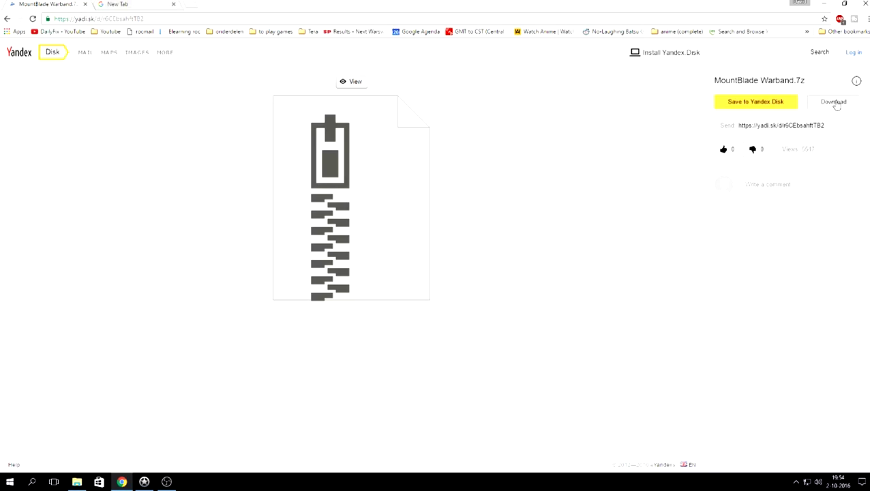
click(835, 102)
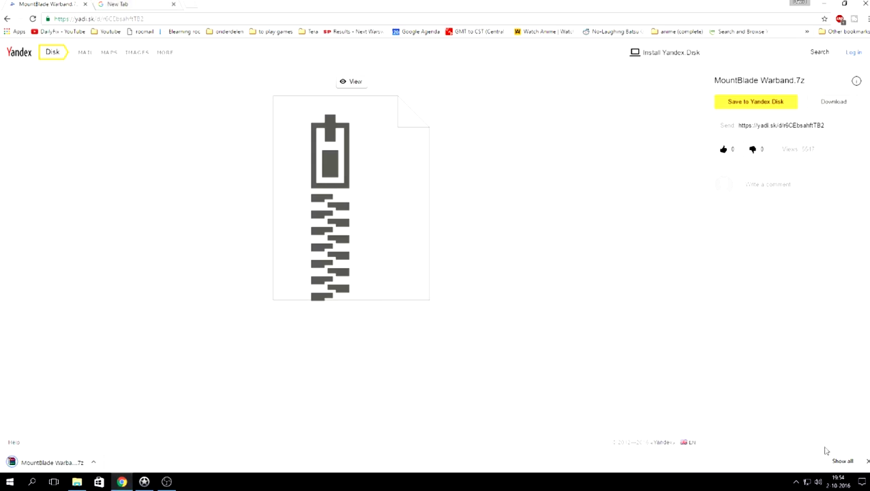
click(85, 4)
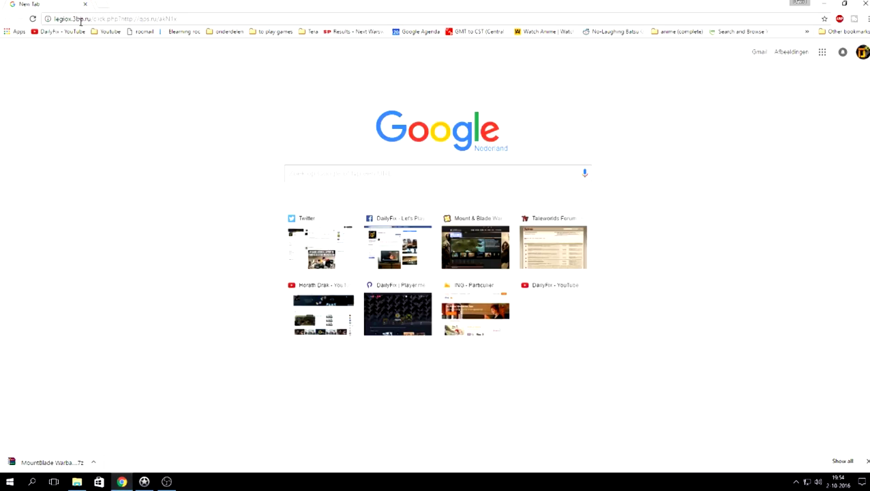
Download WSE v3.2.0.zip through the legiox.3bb.ru link already entered in the browser, and close the browser.
click(187, 19)
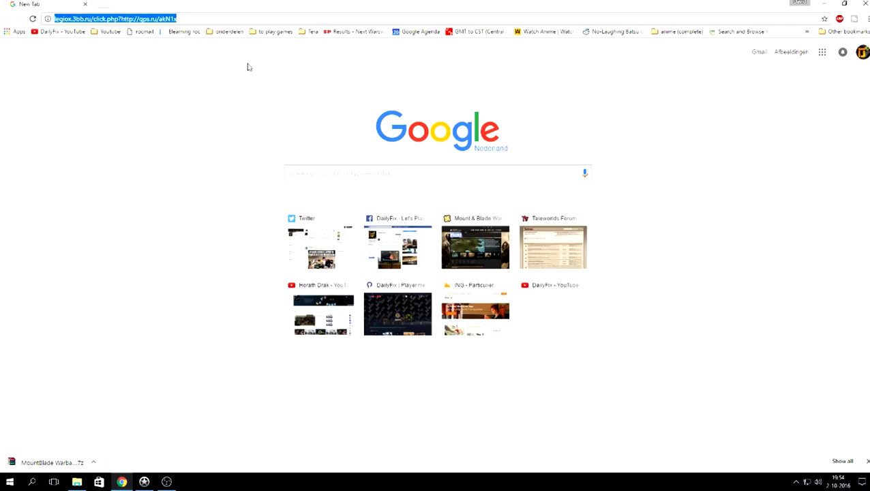
key(Return)
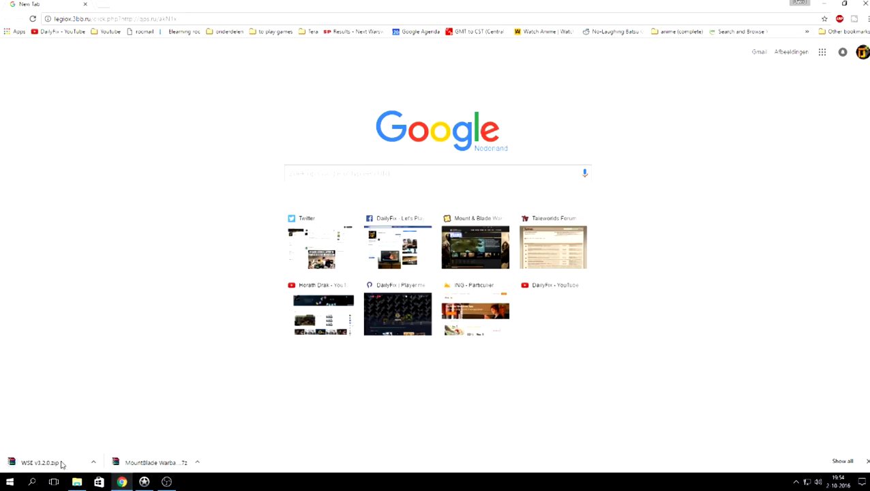
click(84, 4)
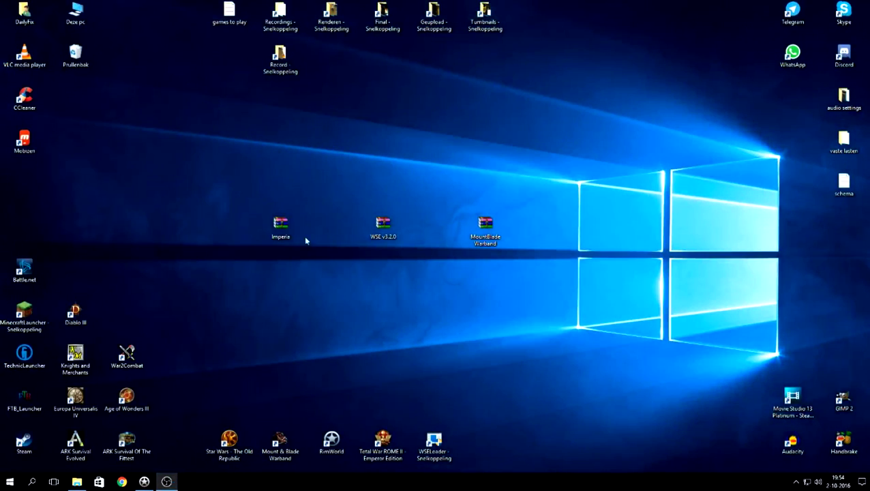
Line up the Imperia and MountBlade Warband archives directly beside WSE v3.2.0 on the desktop.
drag(305, 238, 355, 238)
drag(491, 232, 442, 232)
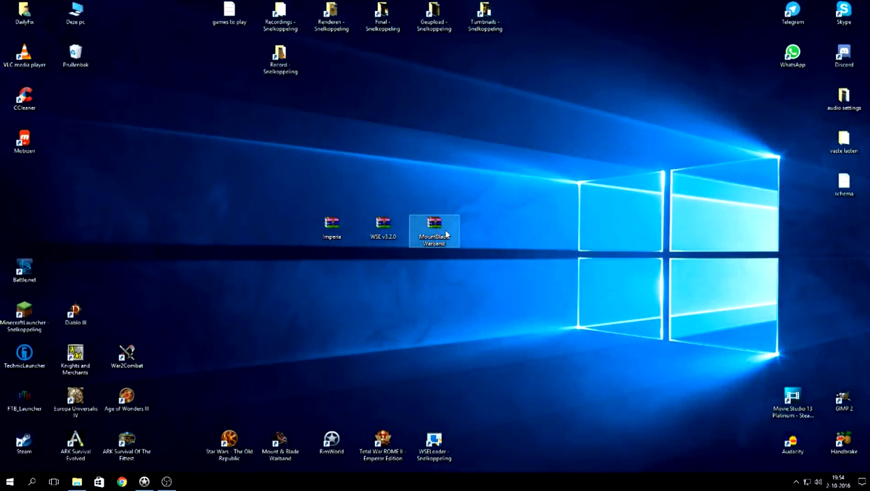
Open the Imperia.7z archive to view the contents of its Imperia folder, dismiss the licence reminder and minimize the archive.
double_click(332, 226)
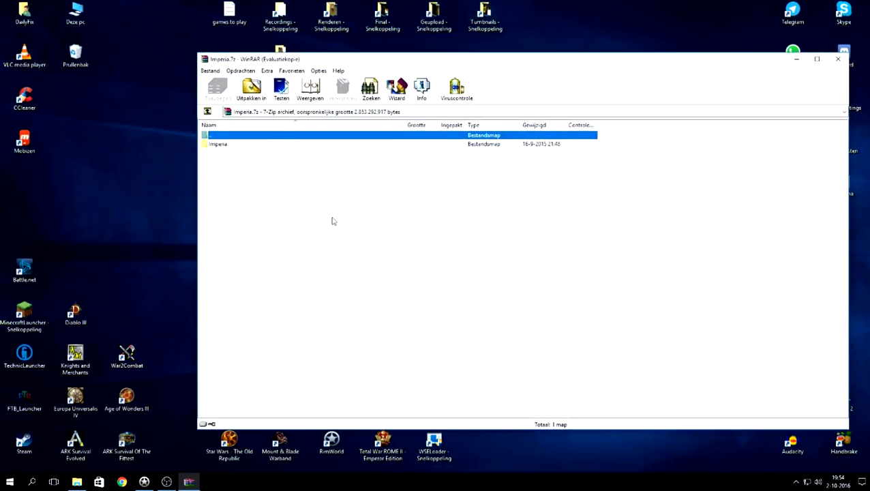
double_click(238, 144)
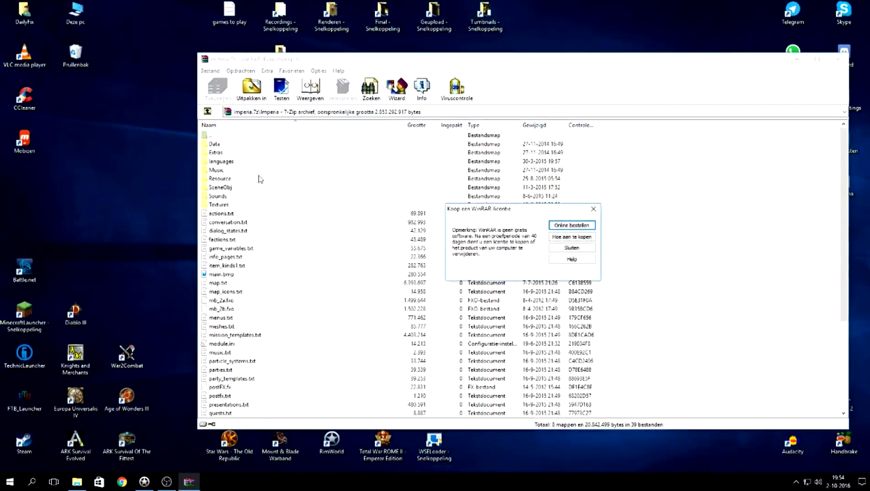
click(566, 247)
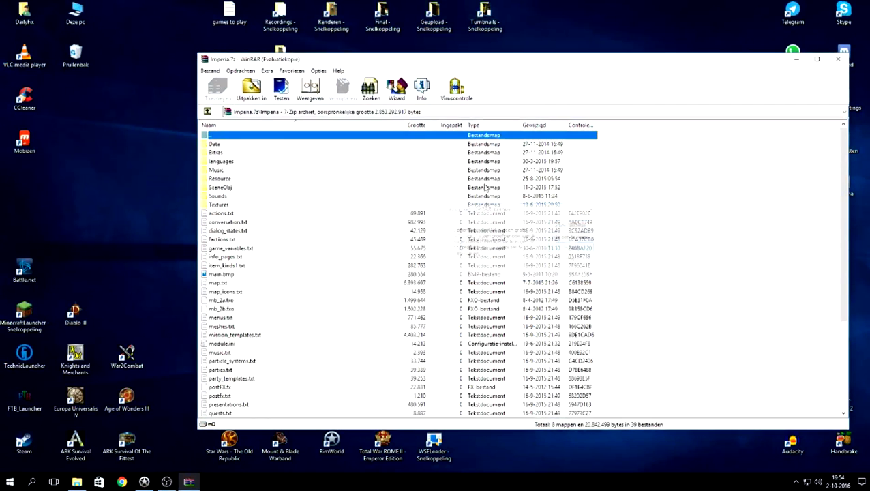
click(796, 60)
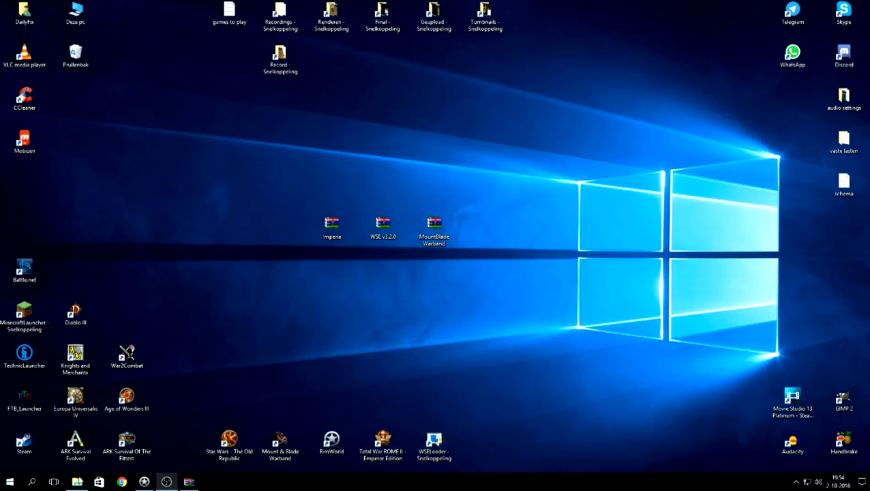
Open C:\Program Files (x86)\Steam\steamapps\common\MountBlade Warband\Modules in File Explorer and move its window clear of the archives.
click(77, 481)
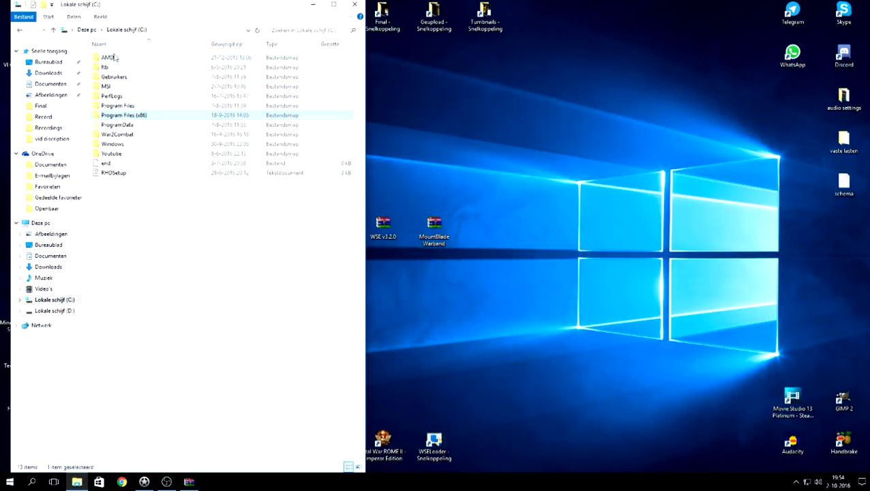
double_click(158, 118)
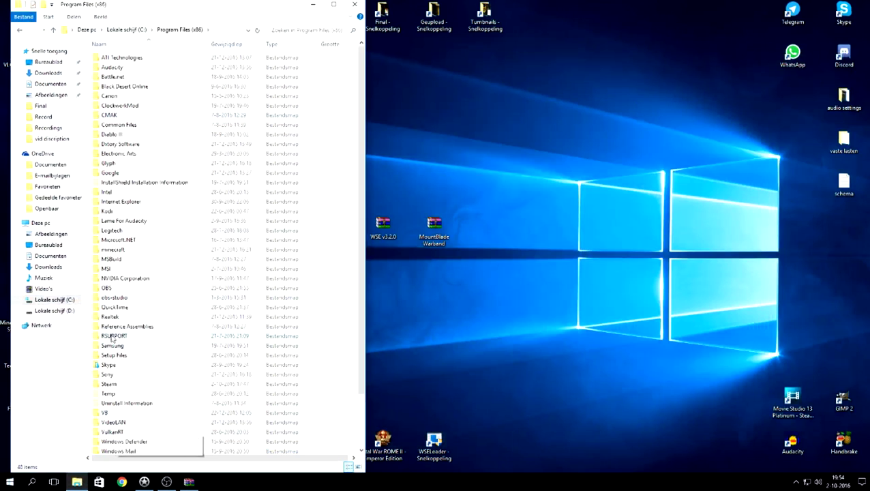
scroll(129, 355, down, 2)
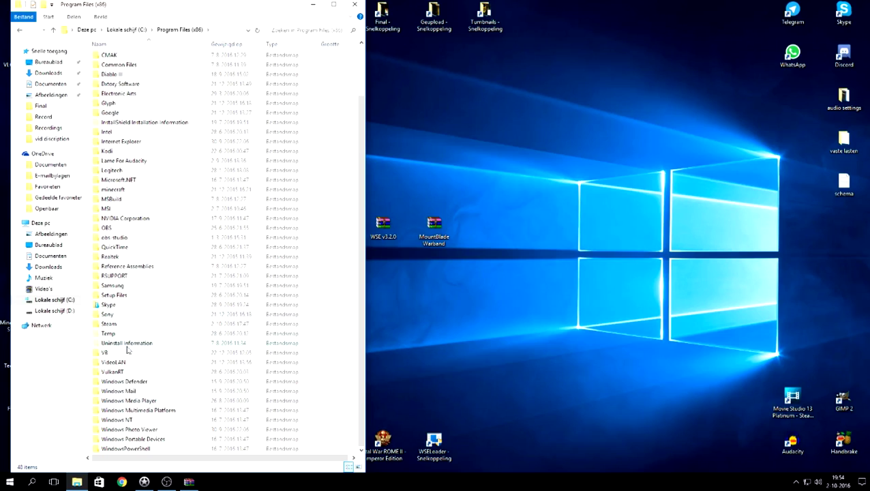
double_click(110, 324)
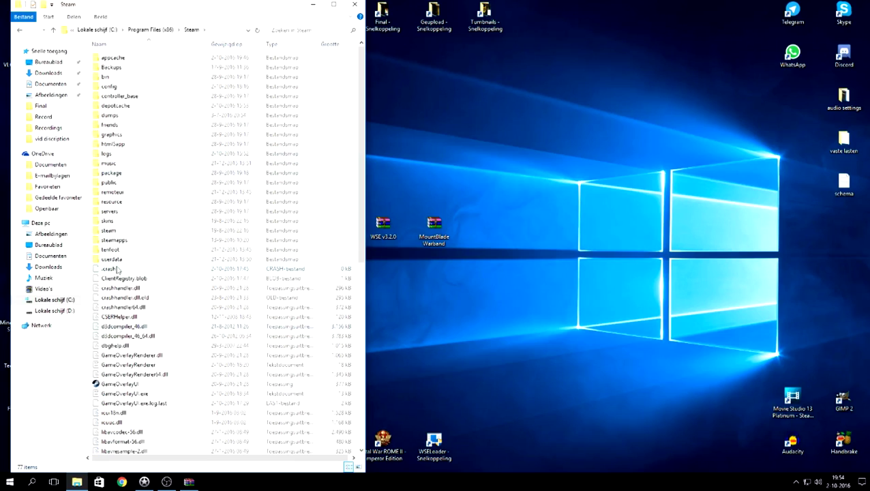
double_click(114, 241)
double_click(112, 58)
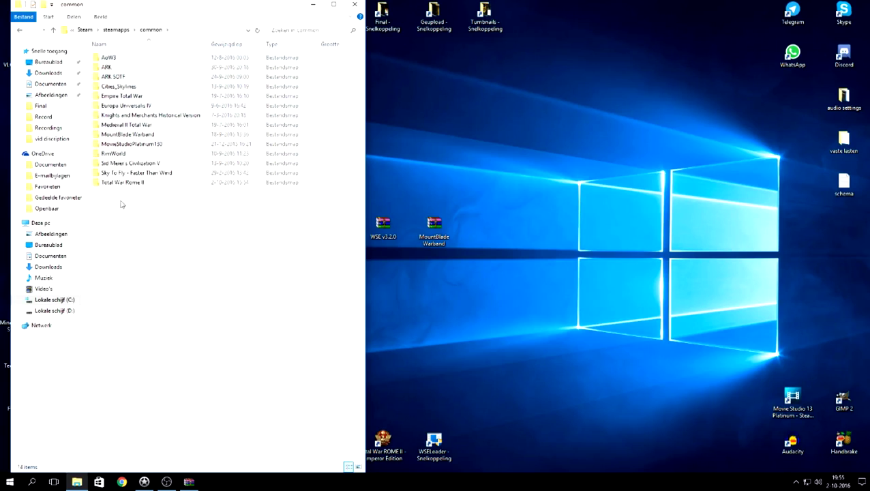
double_click(119, 136)
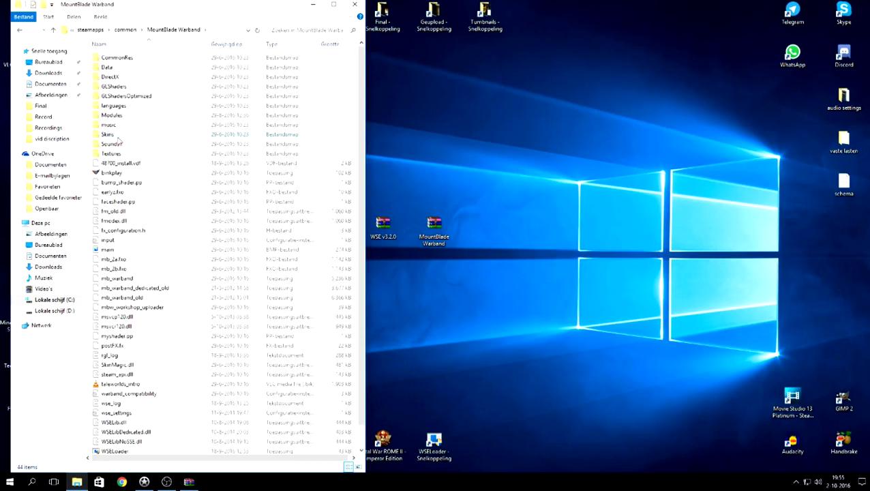
double_click(111, 115)
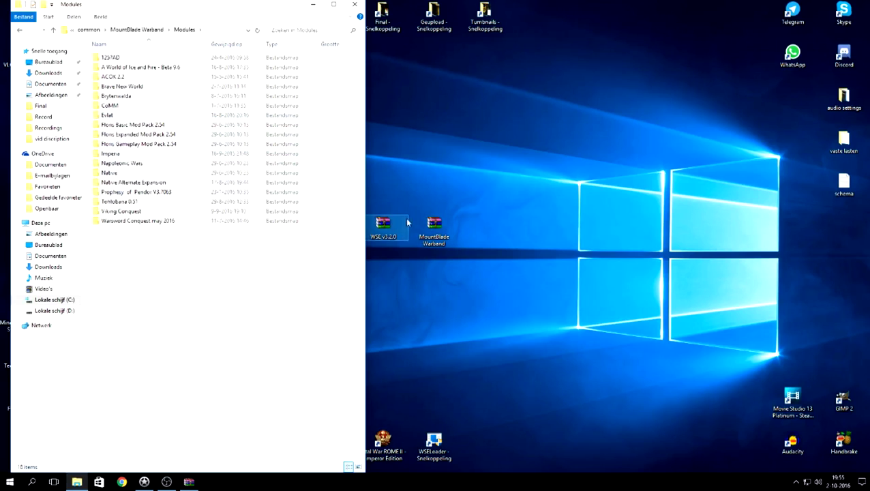
click(405, 180)
drag(248, 10, 703, 36)
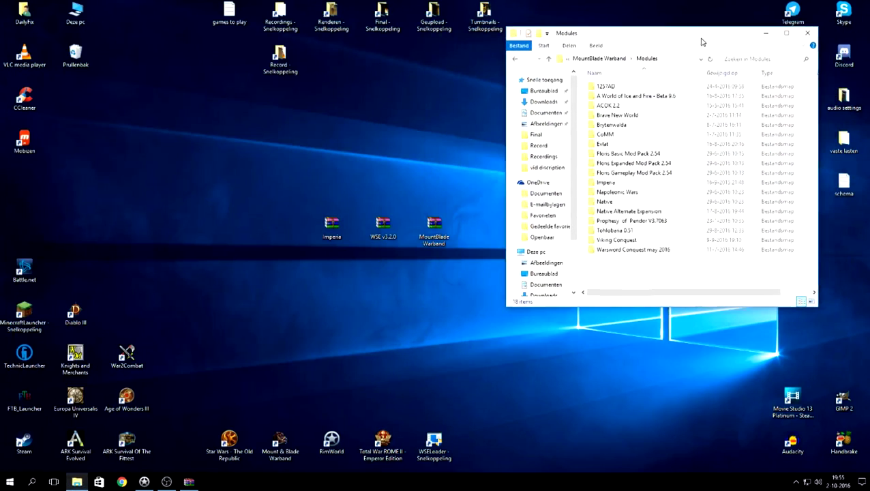
Reopen Imperia.7z to check its mod folder against the Modules folder, and close the archive.
double_click(323, 225)
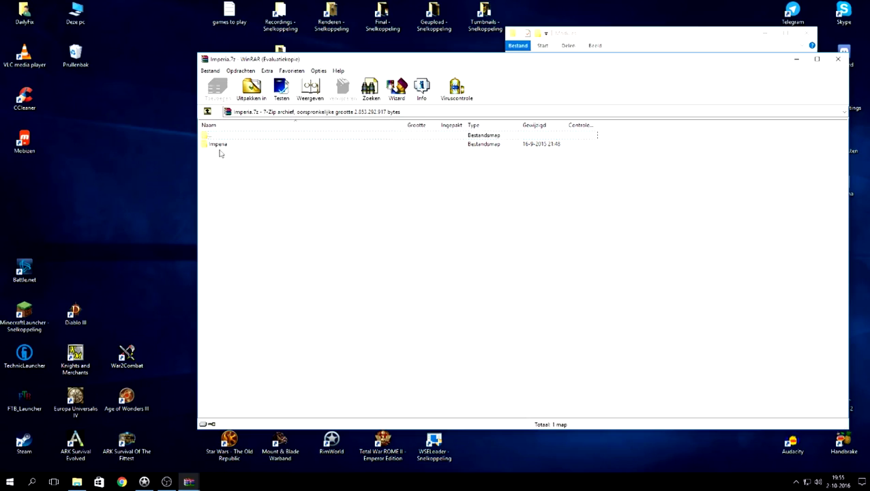
double_click(220, 146)
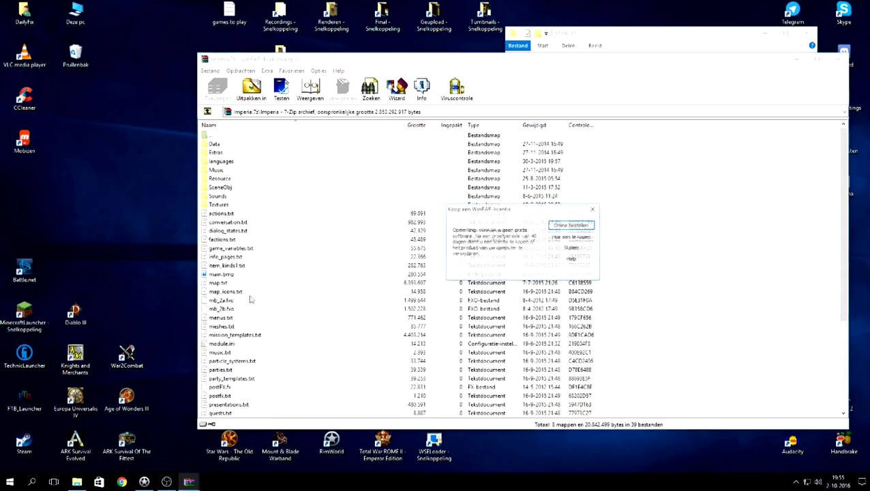
click(571, 248)
click(844, 54)
drag(844, 51, 838, 59)
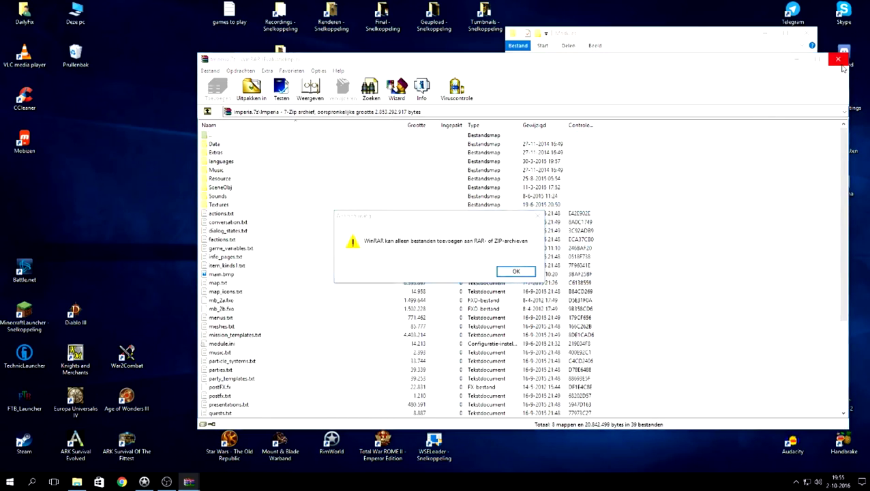
click(524, 272)
click(838, 59)
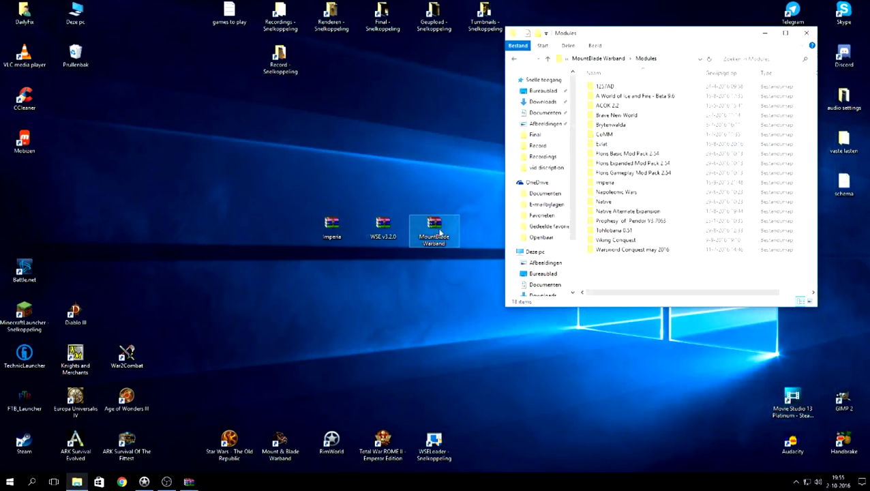
Open the MountBlade Warband.7z archive and switch File Explorer from Modules to its parent MountBlade Warband game folder.
click(435, 230)
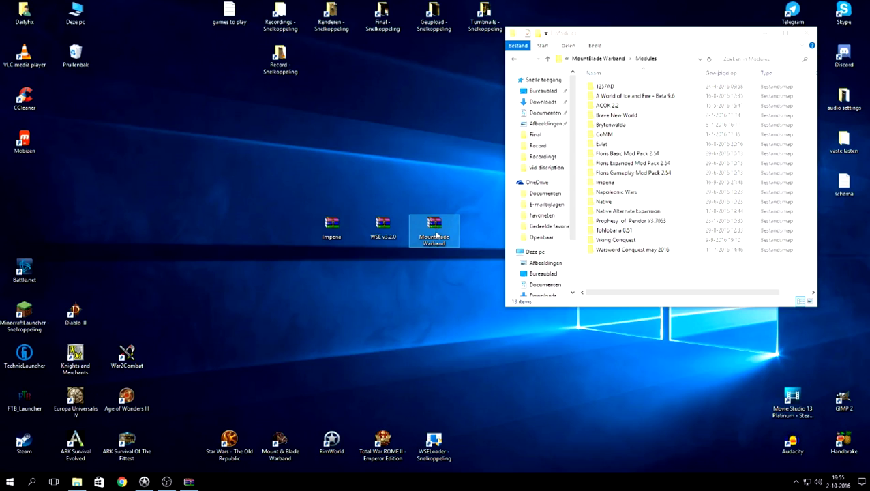
double_click(433, 225)
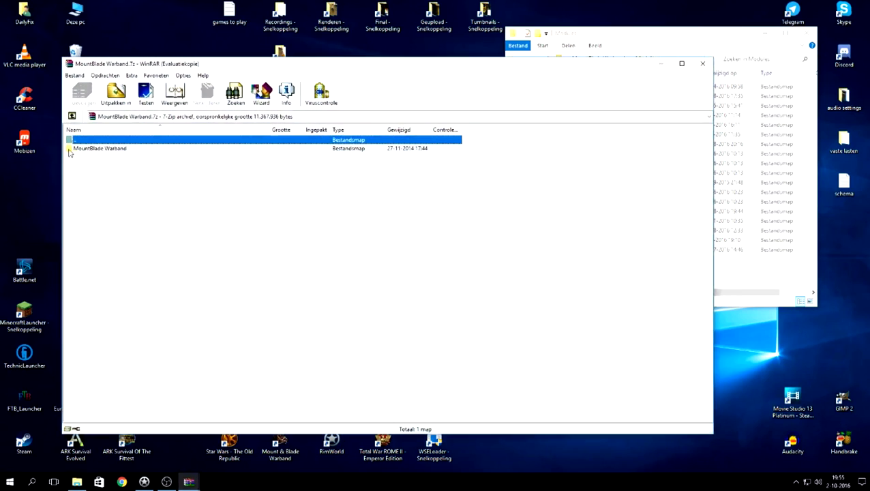
click(452, 252)
click(652, 30)
click(599, 60)
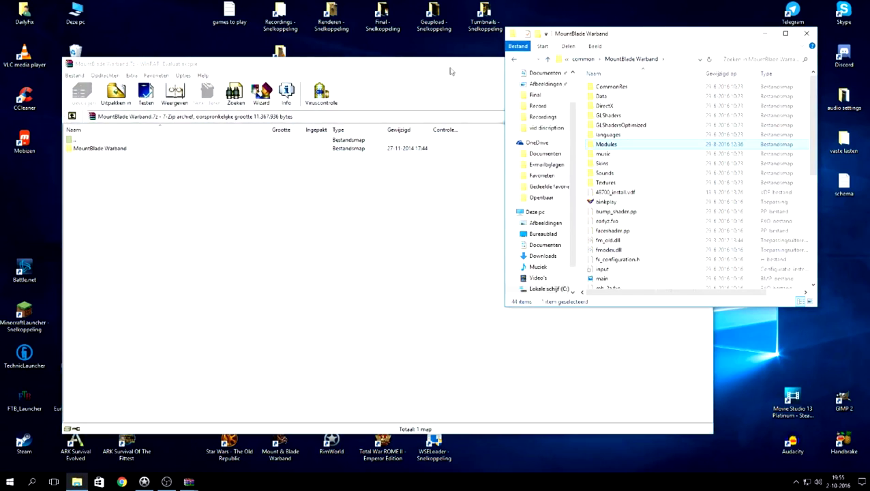
Extract all files from the archive's MountBlade Warband folder into Steam\steamapps\common\MountBlade Warband, overwriting every existing file, and close the archive.
click(116, 146)
double_click(114, 148)
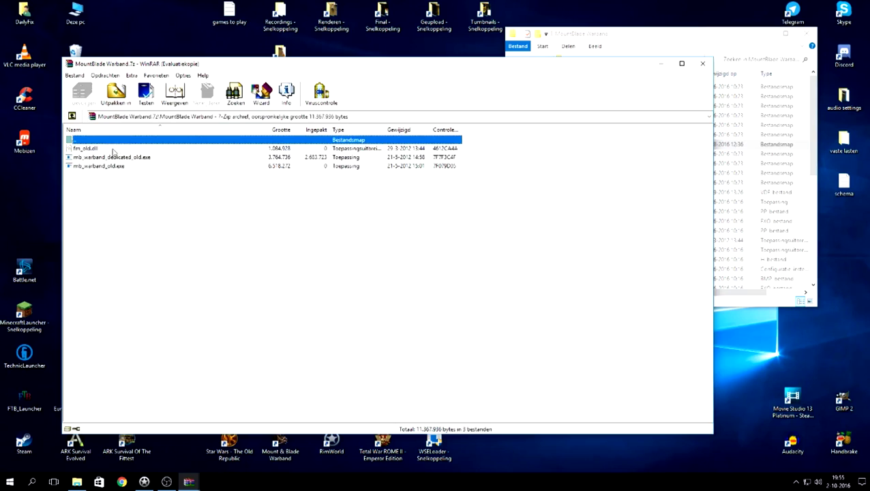
key(ctrl+a)
click(116, 94)
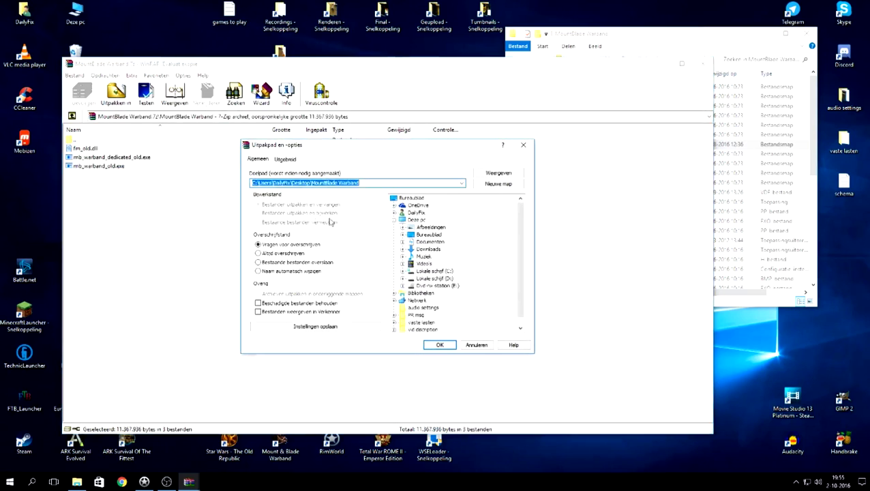
click(464, 184)
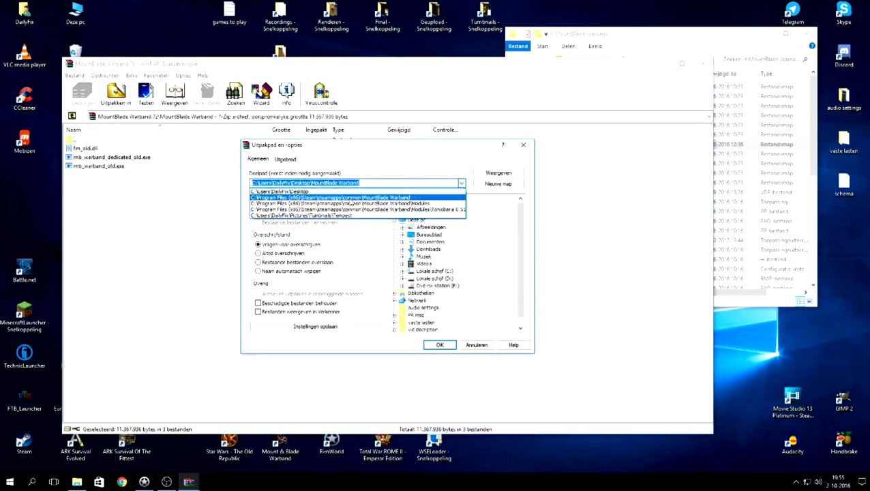
click(351, 202)
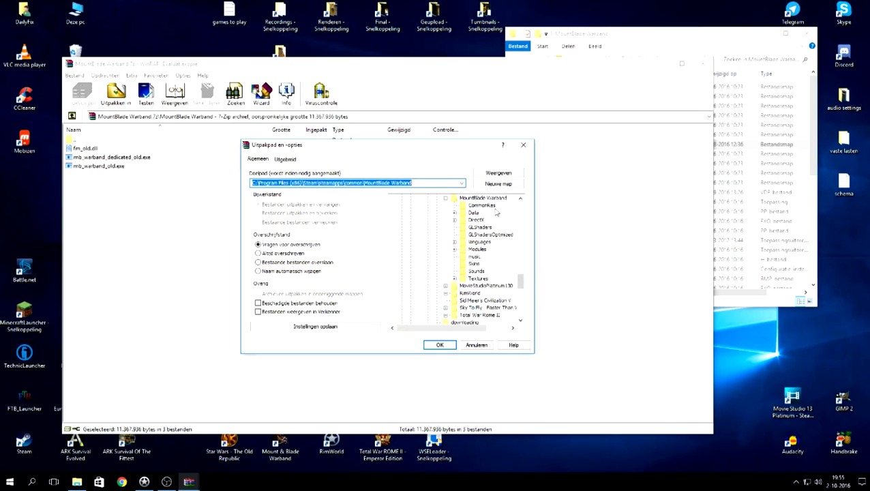
click(491, 198)
click(440, 345)
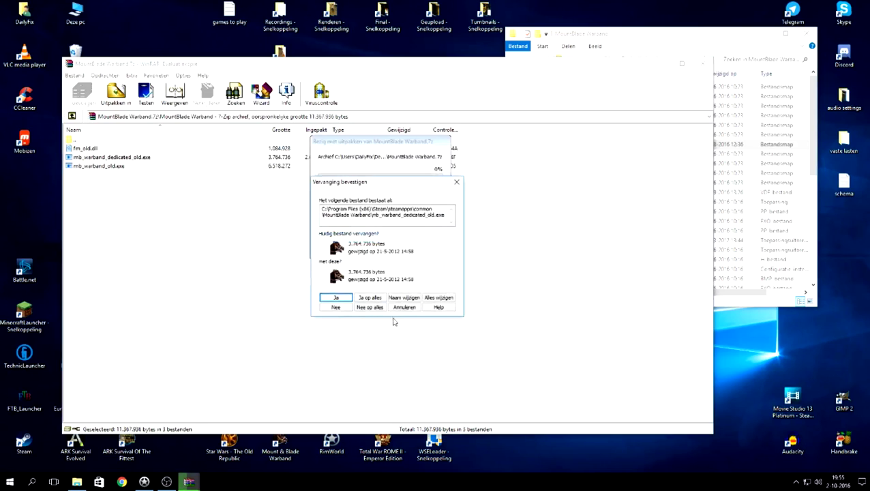
click(368, 298)
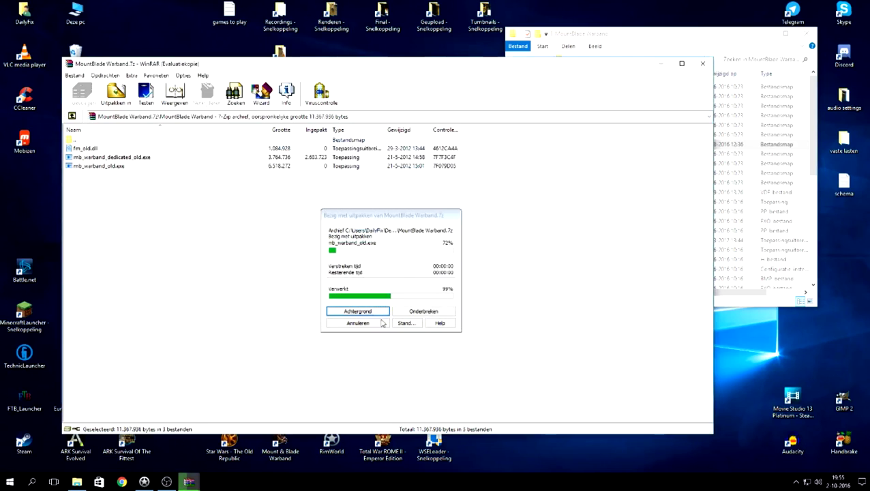
click(703, 63)
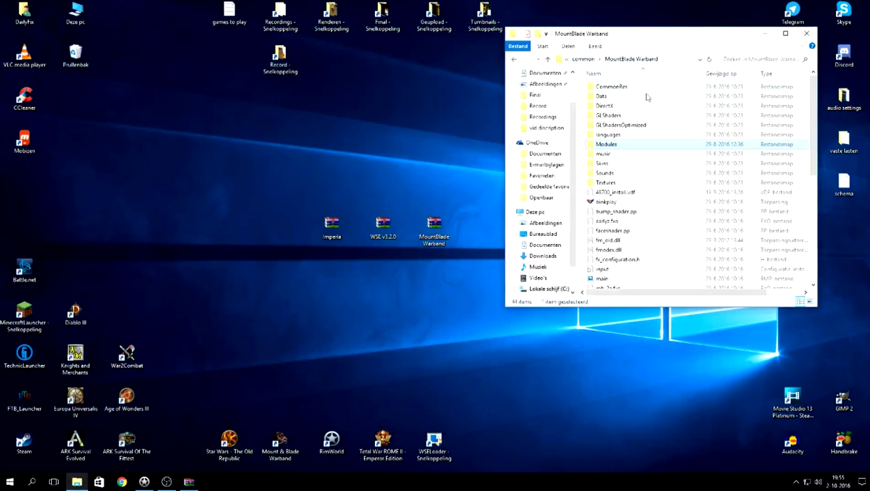
Open the WSE v3.2.0 archive, dismiss the WinRAR trial notice and select all its files except the WSESDK folder.
double_click(383, 228)
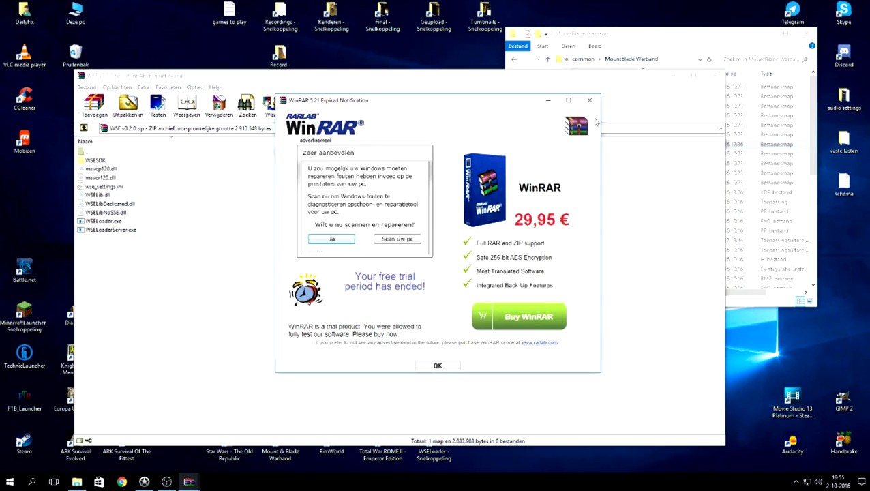
click(590, 101)
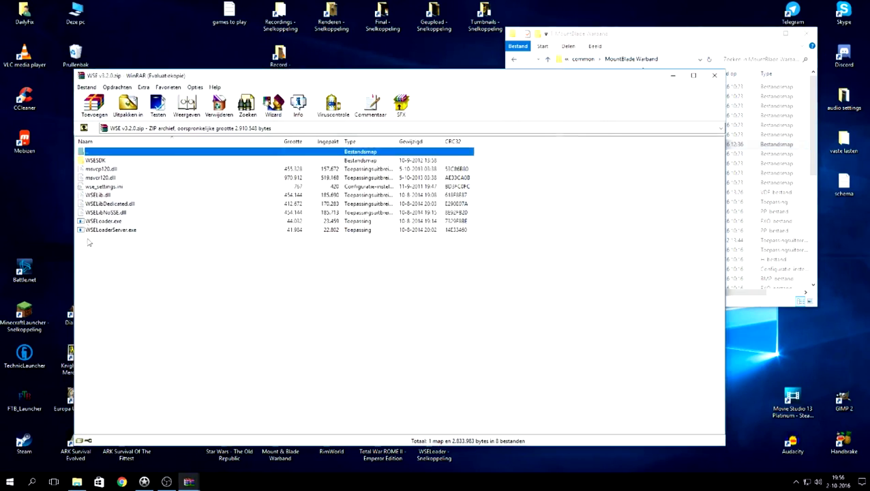
drag(121, 267, 101, 177)
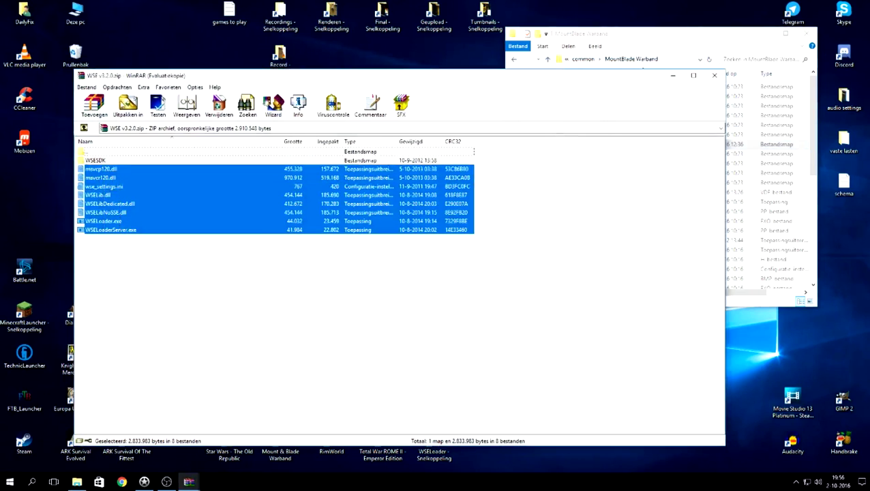
Extract the selected WSE files into C:\Program Files (x86)\Steam\steamapps\common\MountBlade Warband, overwriting all existing files, and close the archive.
click(123, 105)
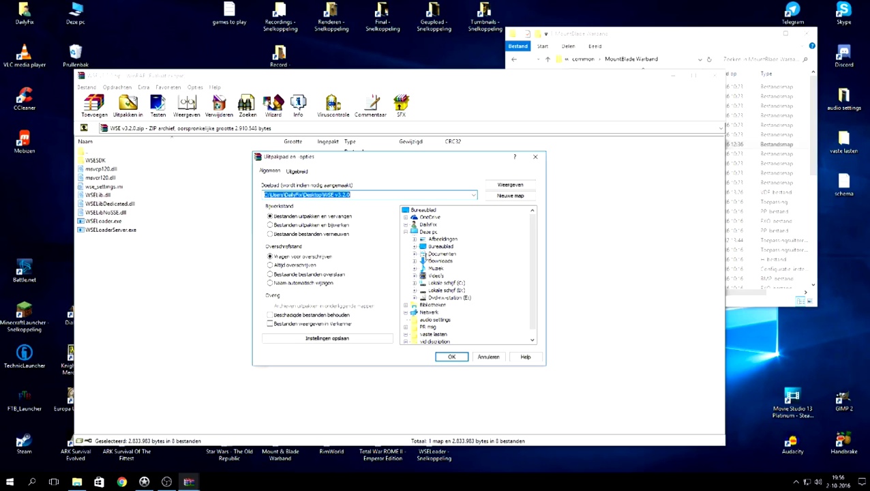
click(475, 197)
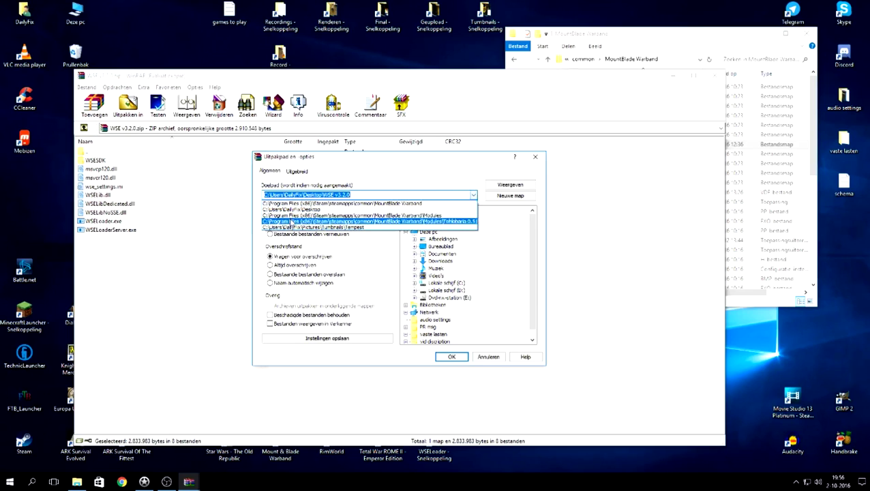
click(390, 203)
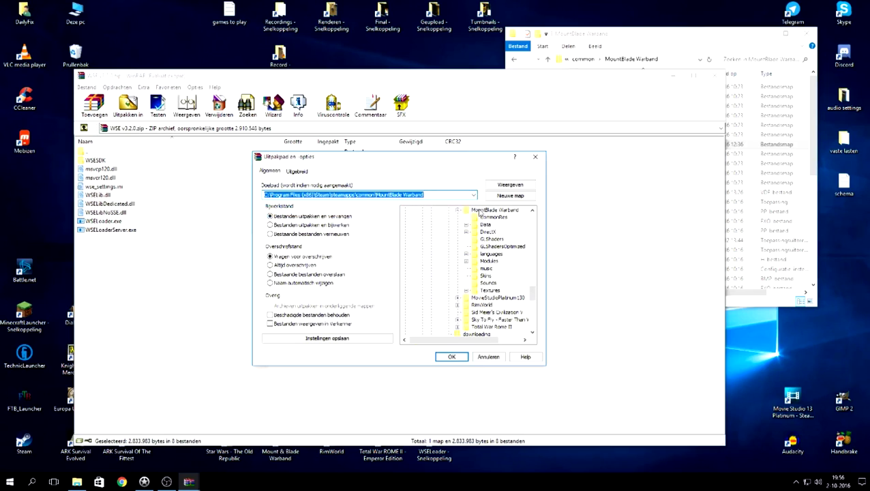
click(480, 211)
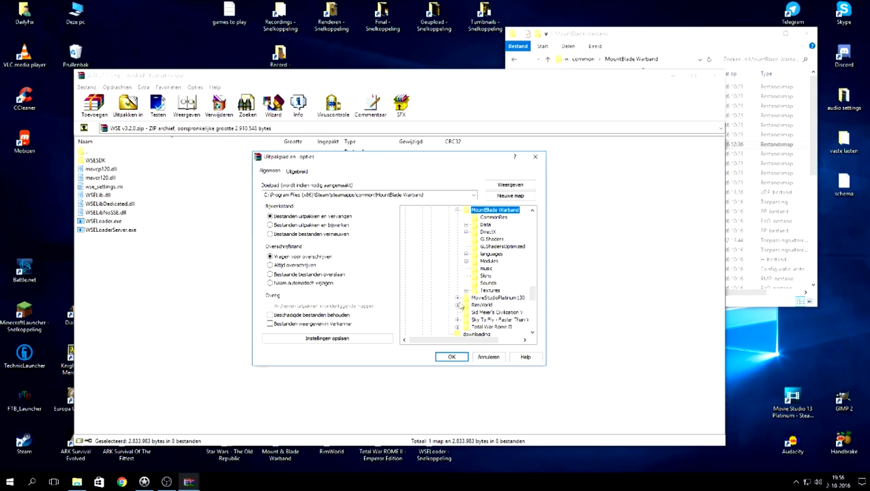
click(451, 357)
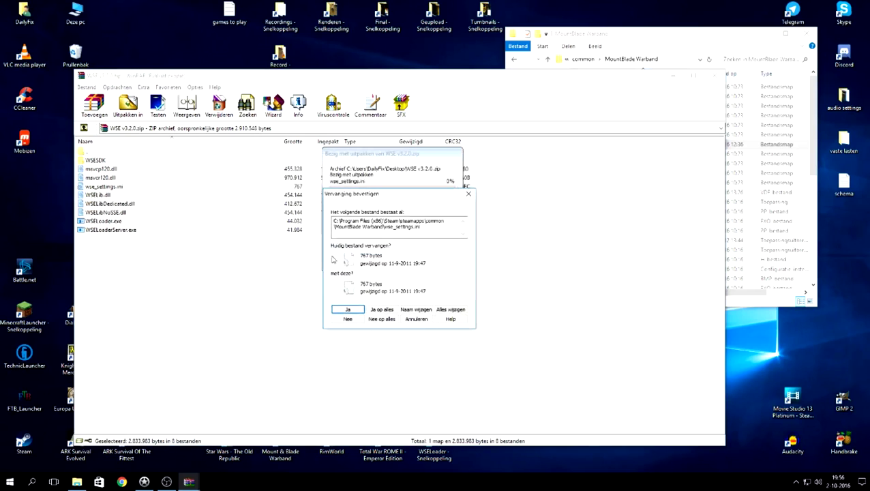
click(382, 310)
click(147, 275)
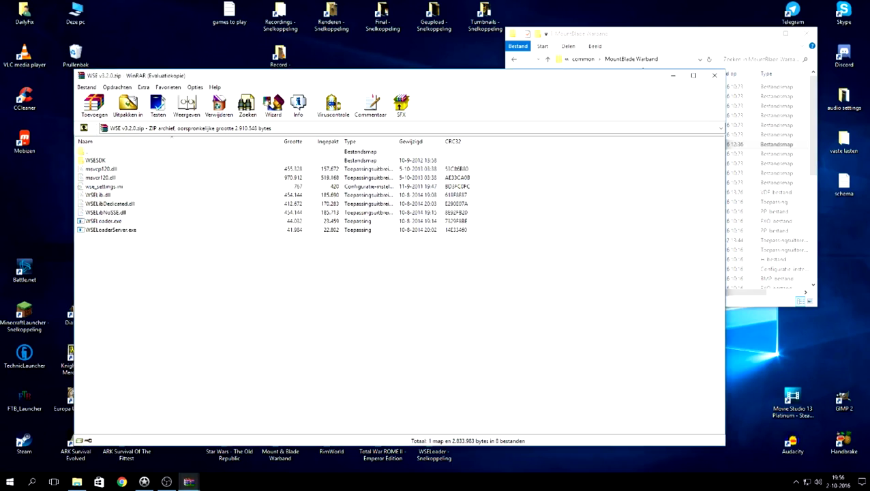
click(714, 75)
Move the Imperia, WSE v3.2.0 and MountBlade Warband archives from the desktop to the recycle bin.
drag(300, 261, 444, 208)
drag(413, 241, 81, 73)
drag(488, 186, 341, 255)
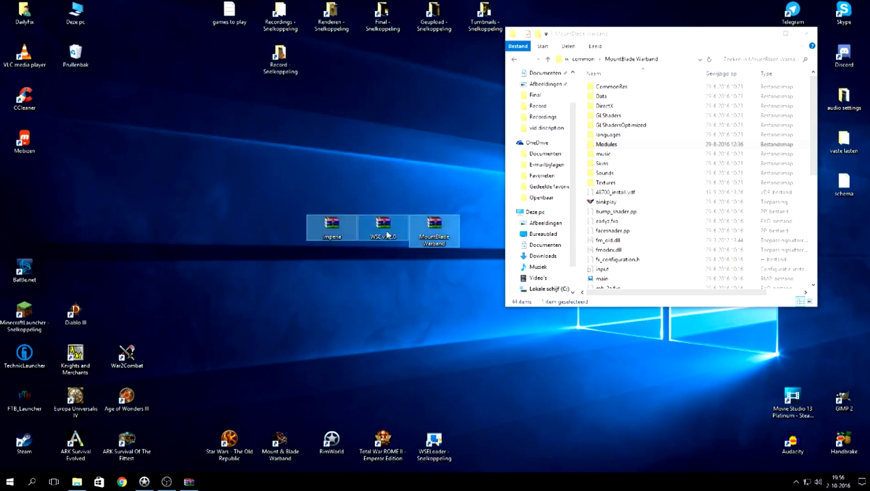
drag(384, 232, 75, 55)
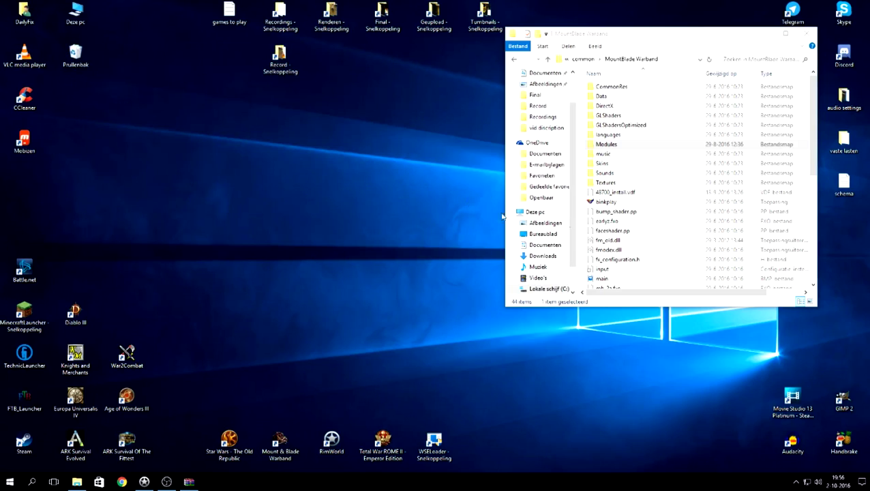
Move and widen the MountBlade Warband folder window, and launch the game from that folder with the Imperia module.
drag(640, 38, 327, 77)
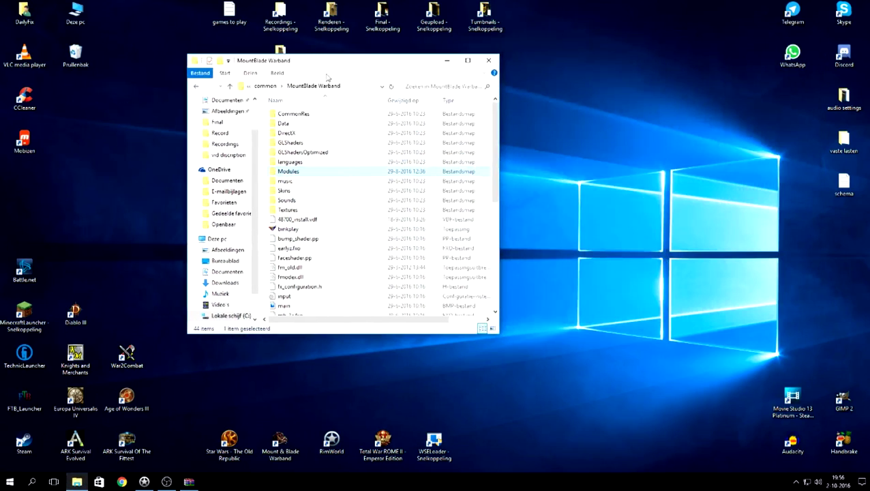
drag(503, 339, 638, 338)
scroll(435, 253, down, 5)
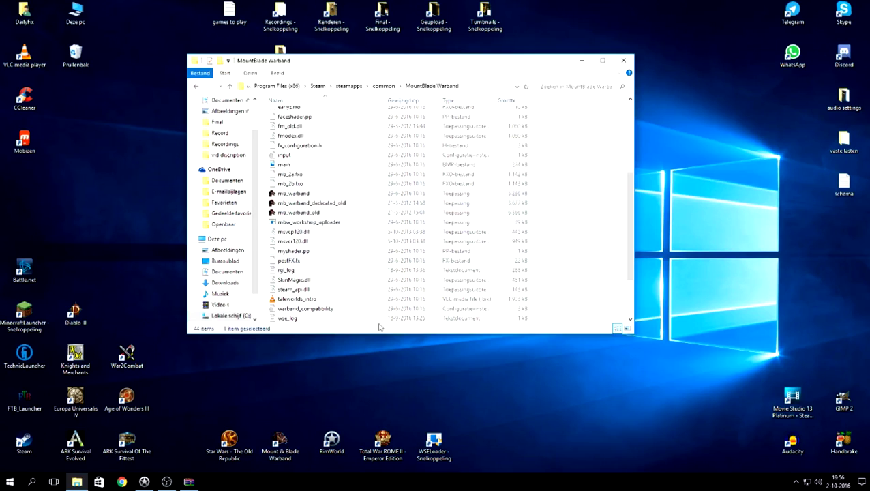
scroll(277, 321, down, 3)
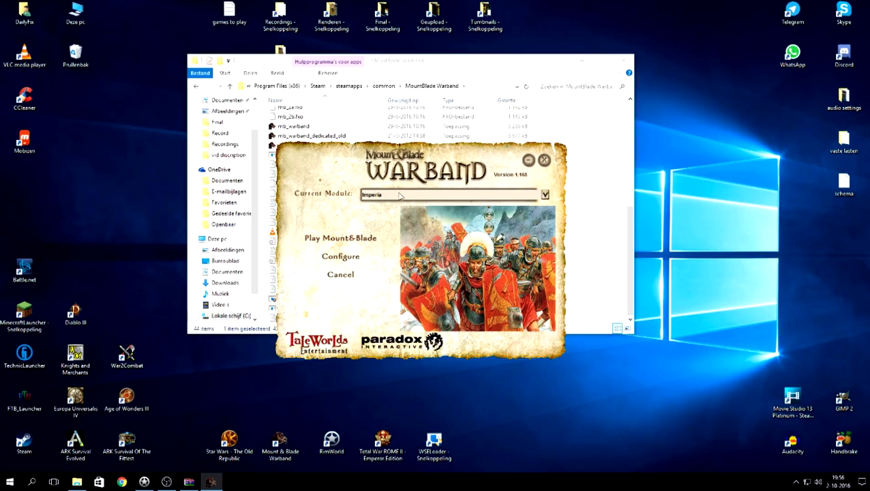
click(357, 242)
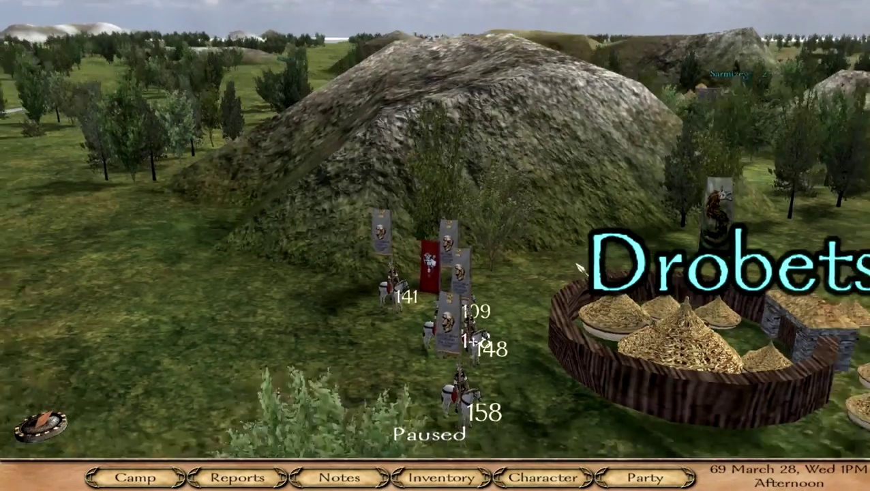
Examine the Imperia campaign map around Drobets and Viminacij Fortress, including an overview of the regions from Rome to Olvia.
scroll(578, 268, down, 5)
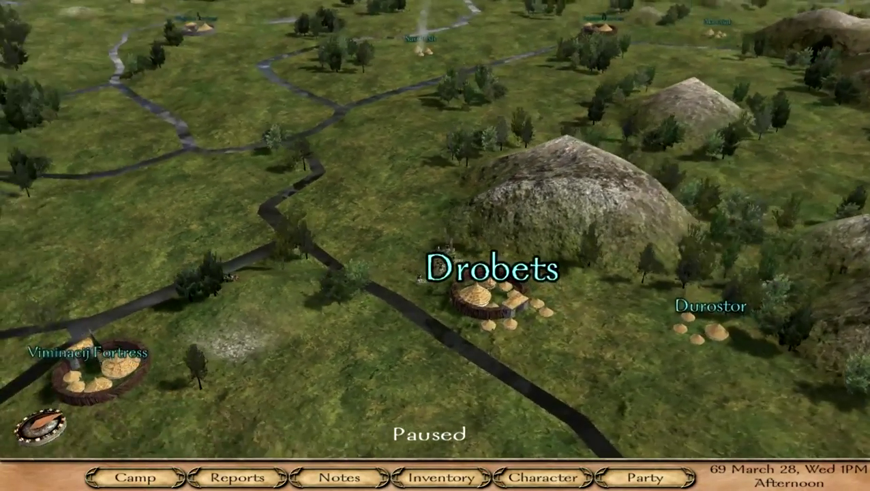
scroll(413, 188, down, 5)
scroll(413, 188, down, 5)
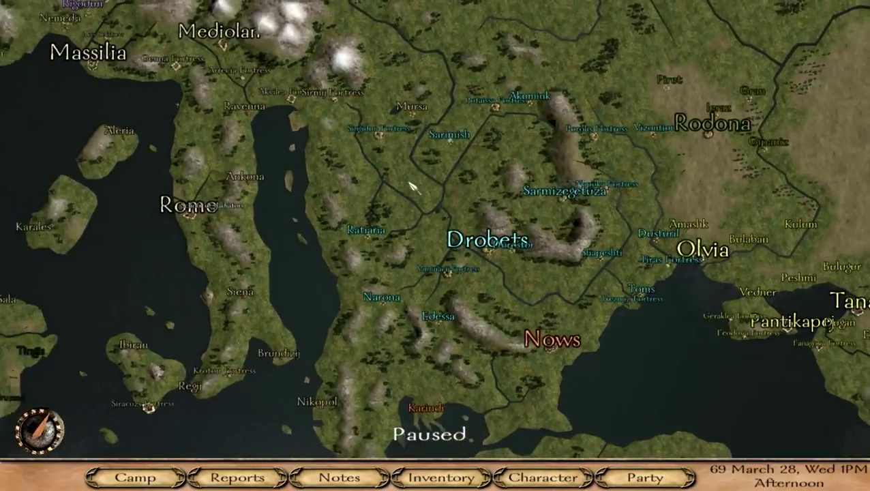
scroll(414, 188, up, 8)
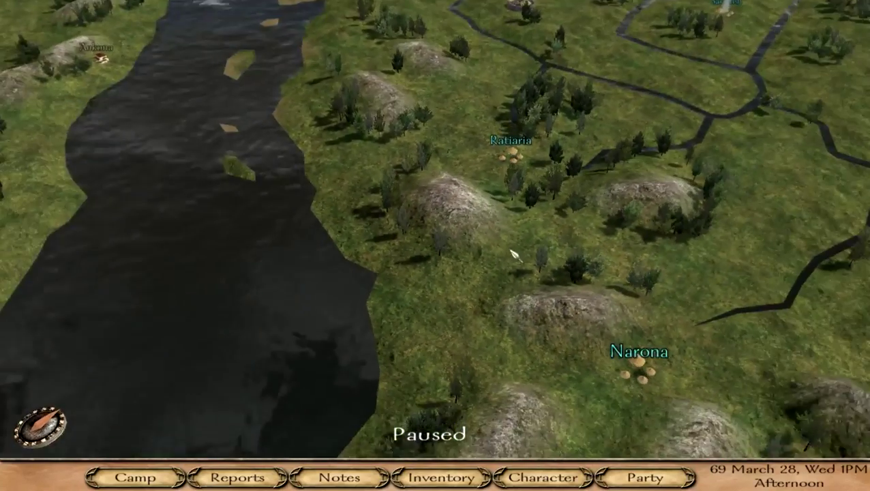
key(a)
key(d)
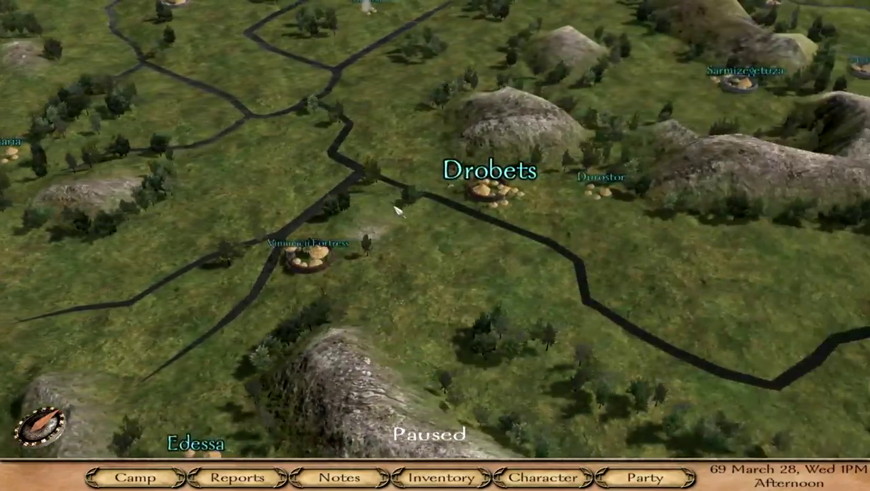
scroll(443, 248, up, 5)
scroll(435, 230, down, 4)
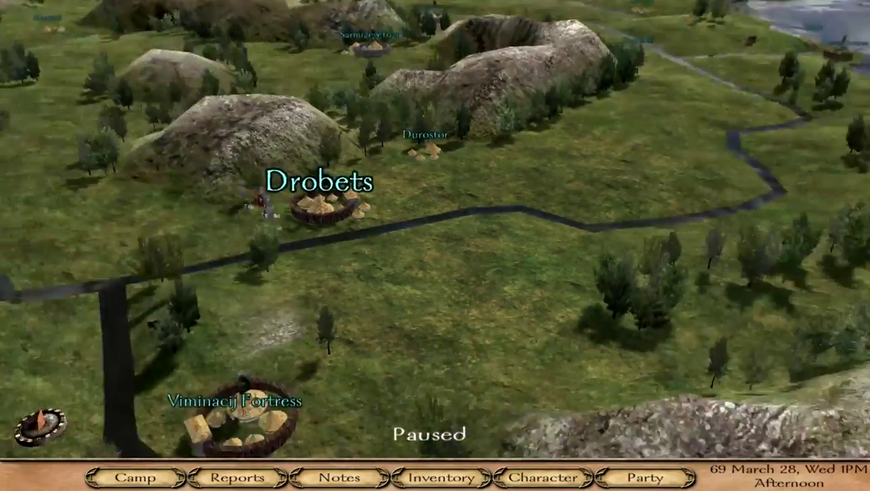
scroll(435, 232, down, 3)
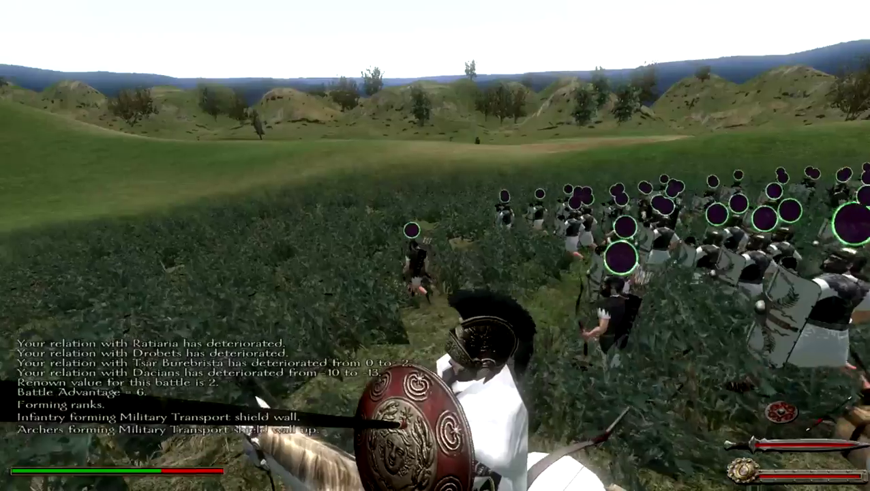
Order the infantry to hold its position in the battle while riding along the ranks, and bring up further troop orders.
key(1)
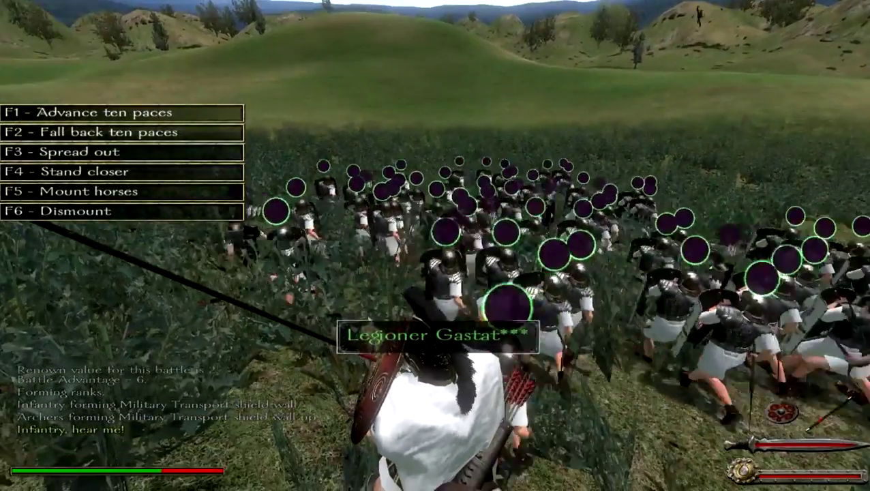
key(F1)
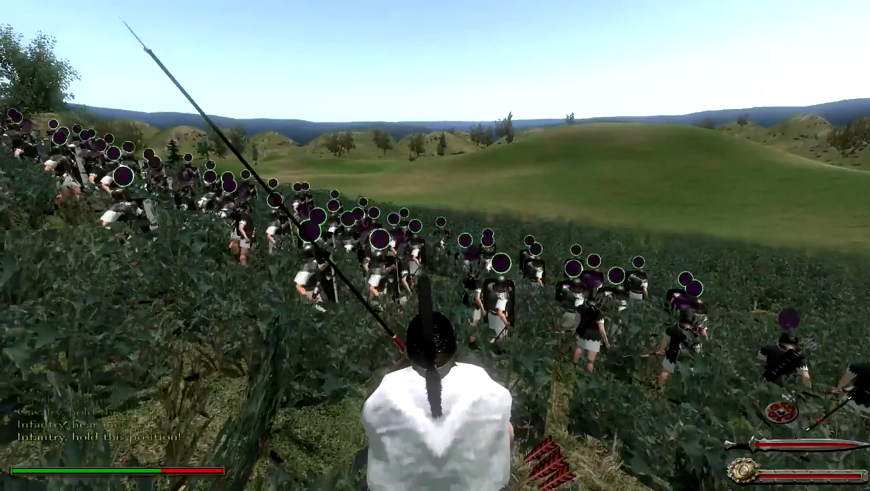
key(w)
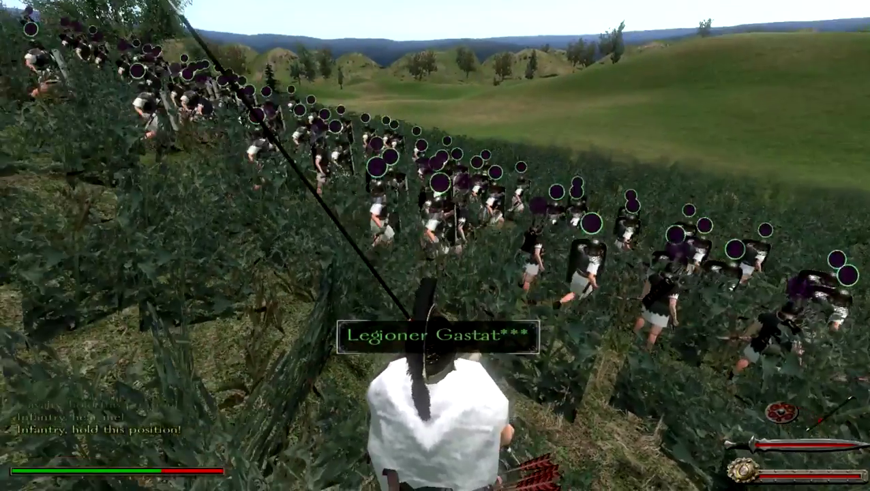
key(a)
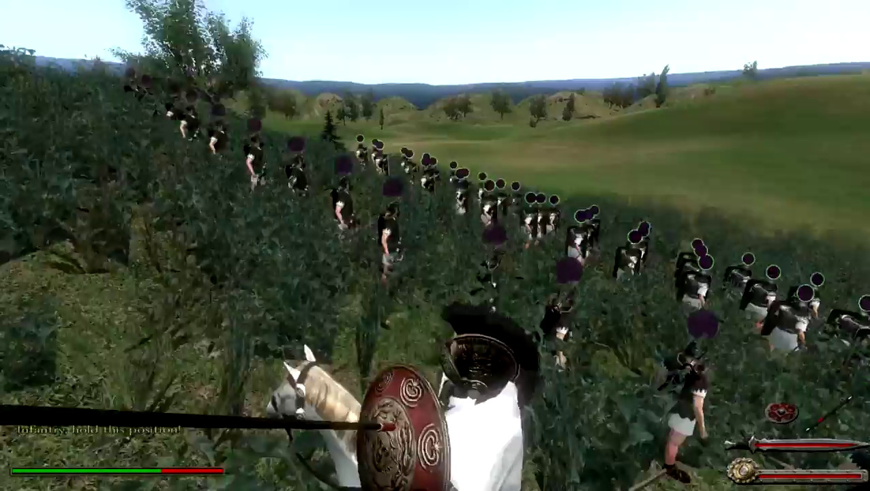
key(d)
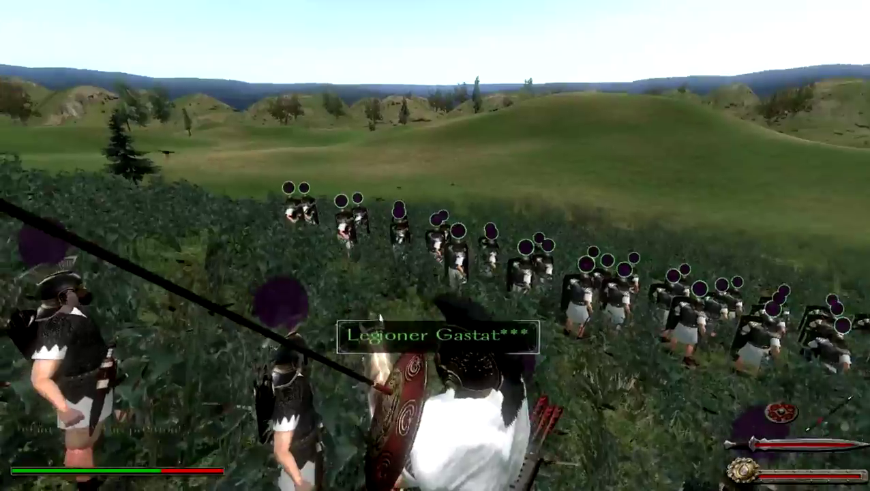
key(2)
key(F1)
key(F1)
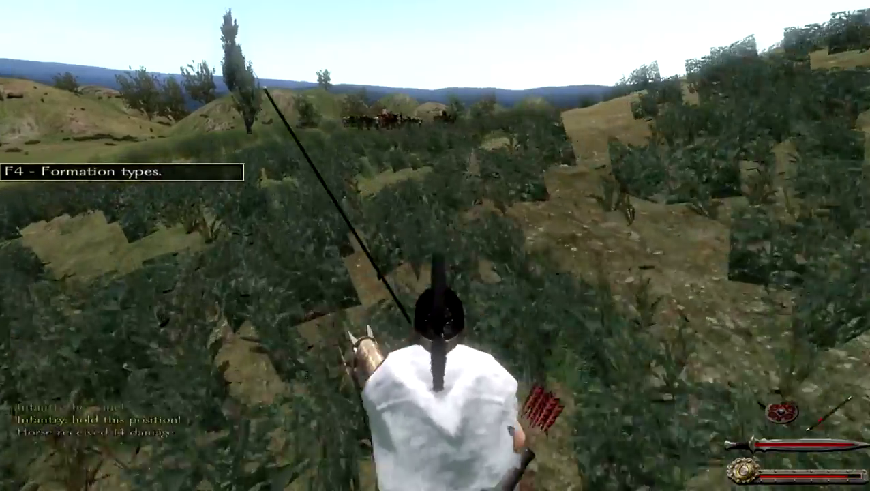